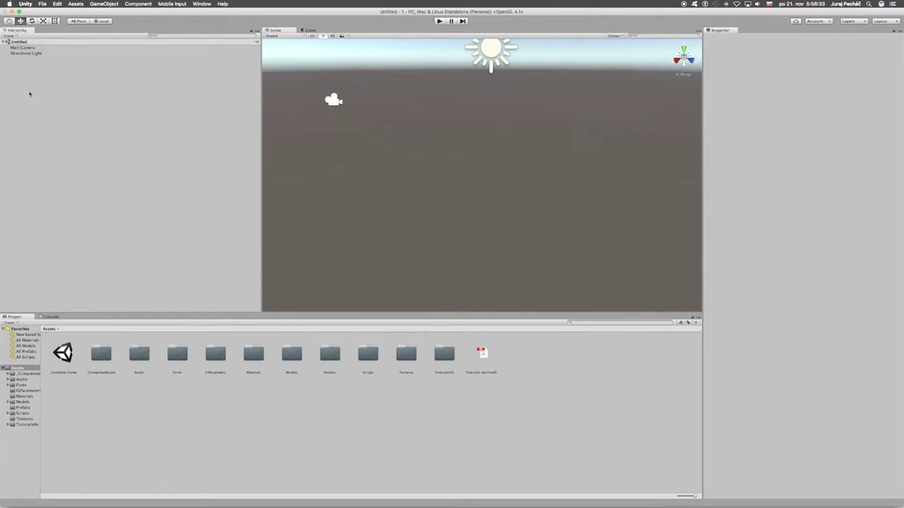
Create a 3D Plane as a ground surface beside the Main Camera and Directional Light
right_click(27, 93)
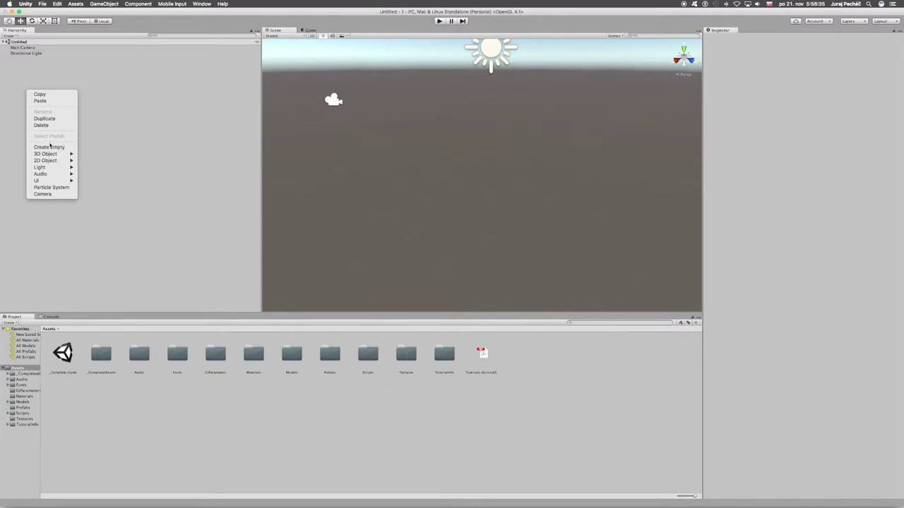
mouse_move(47, 154)
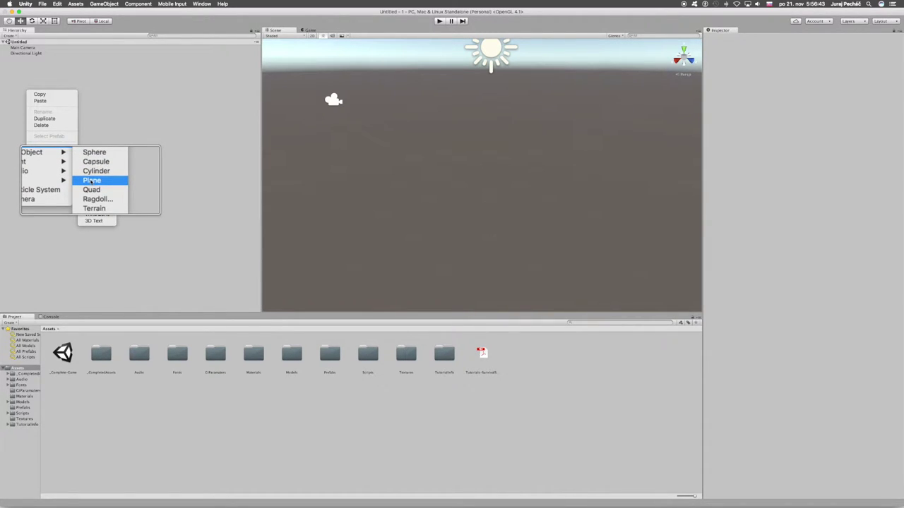
click(91, 181)
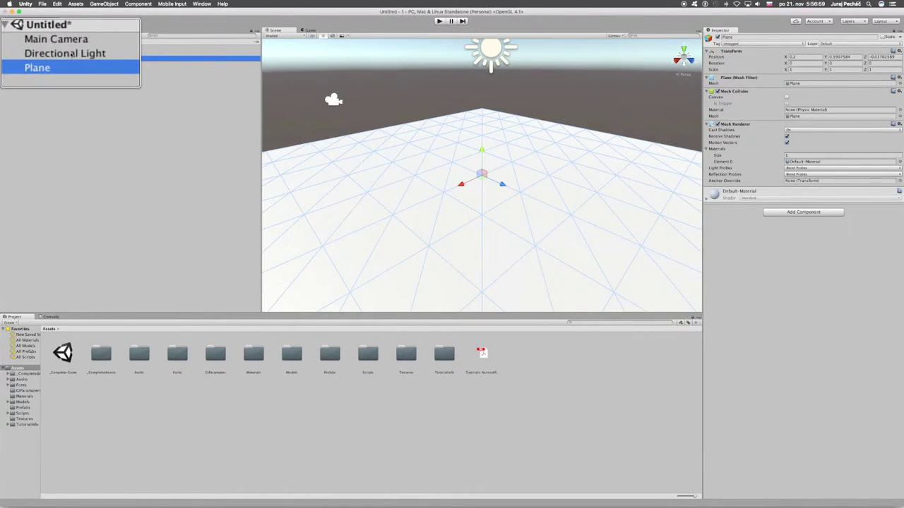
click(72, 54)
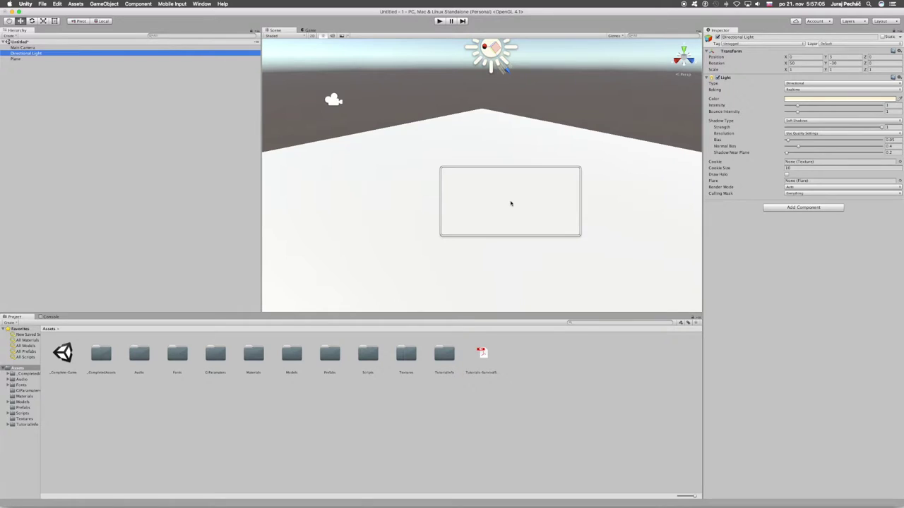
Tint the Directional Light pale pink and drag it up and left above the plane
click(834, 100)
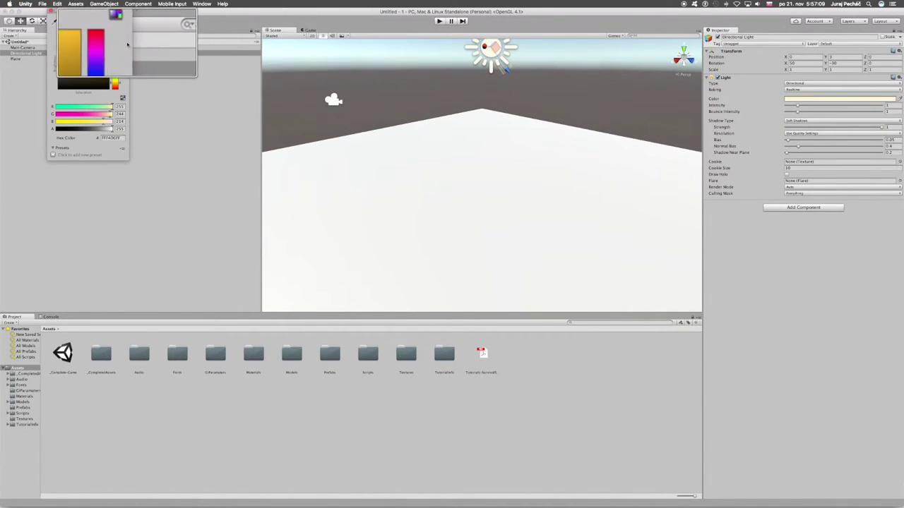
click(116, 40)
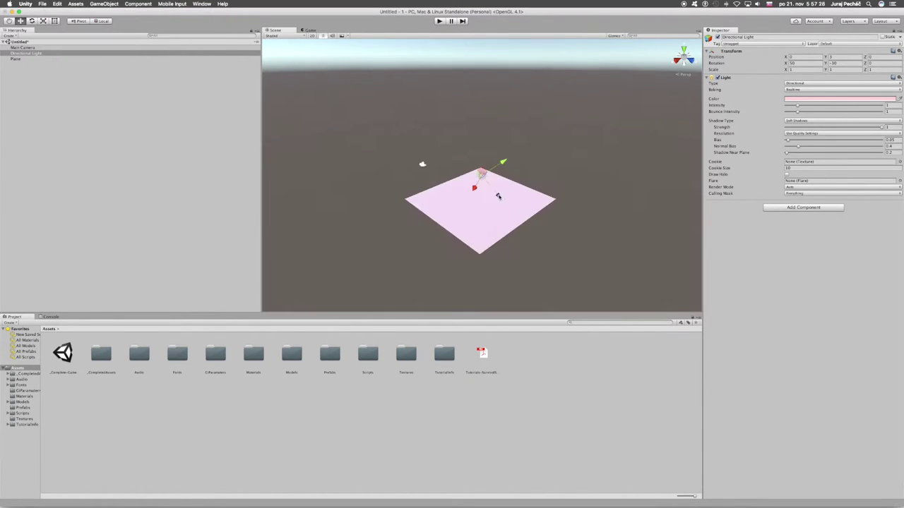
drag(499, 195, 475, 165)
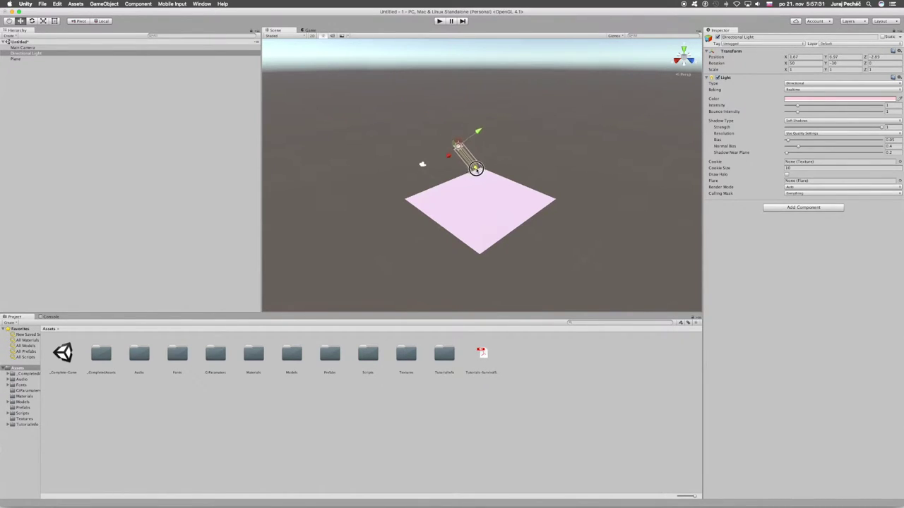
Place the Directional Light near the plane's top corner and tilt it about -38° around Z
drag(476, 165, 487, 164)
middle_drag(488, 165, 502, 166)
drag(502, 164, 513, 154)
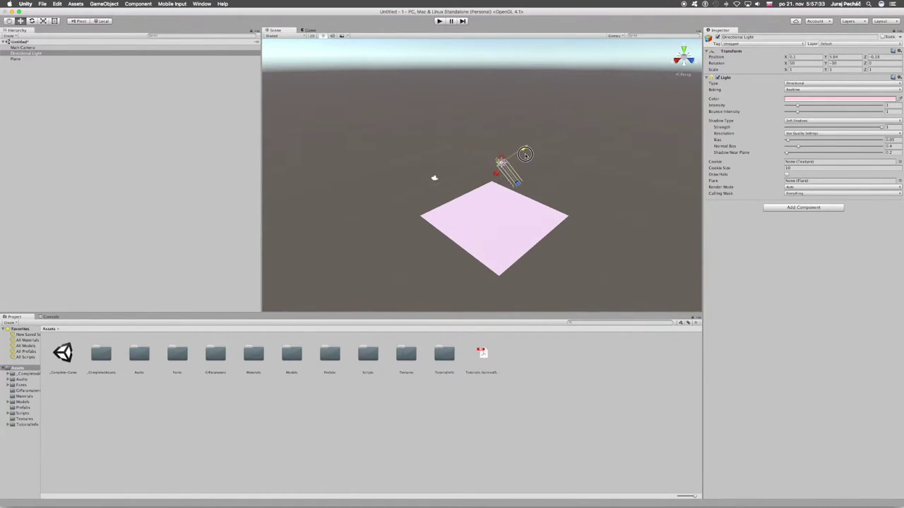
middle_drag(514, 154, 512, 152)
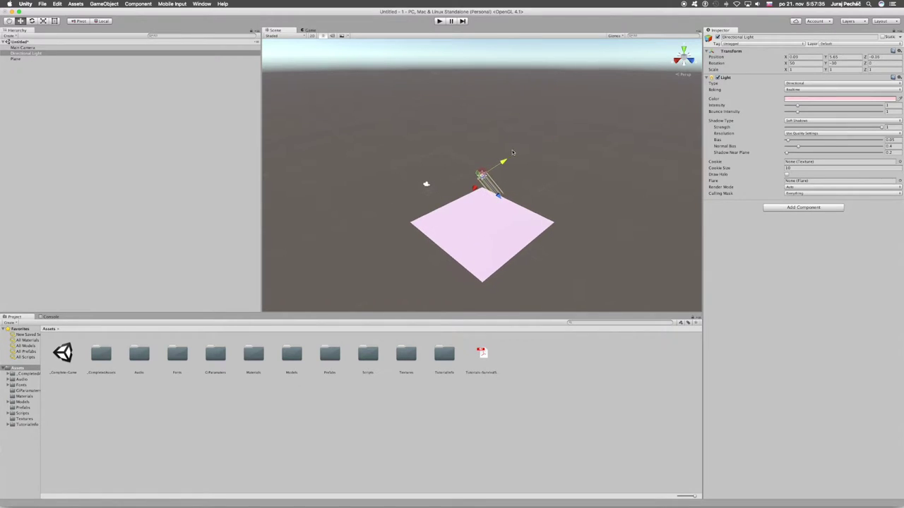
key(e)
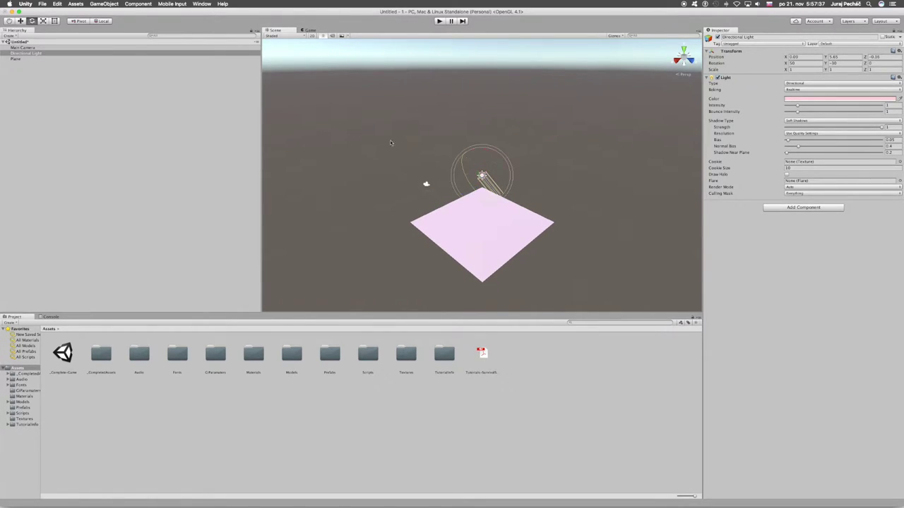
drag(503, 167, 483, 180)
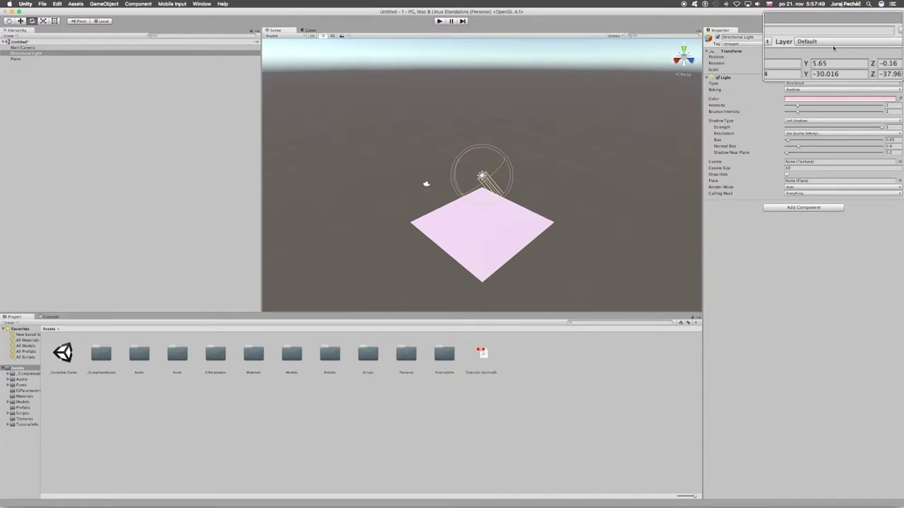
Search the Unity Manual for 'light', open the Light page, then the Lighting Overview
click(891, 51)
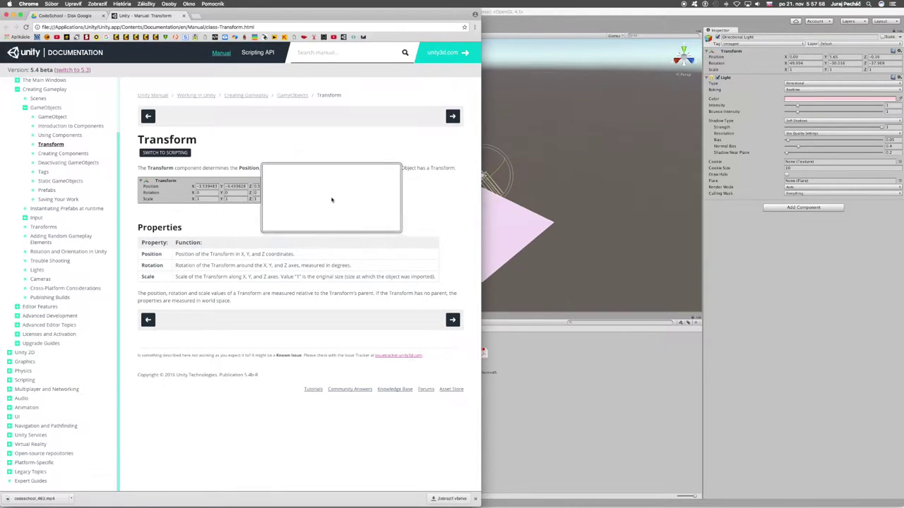
click(311, 51)
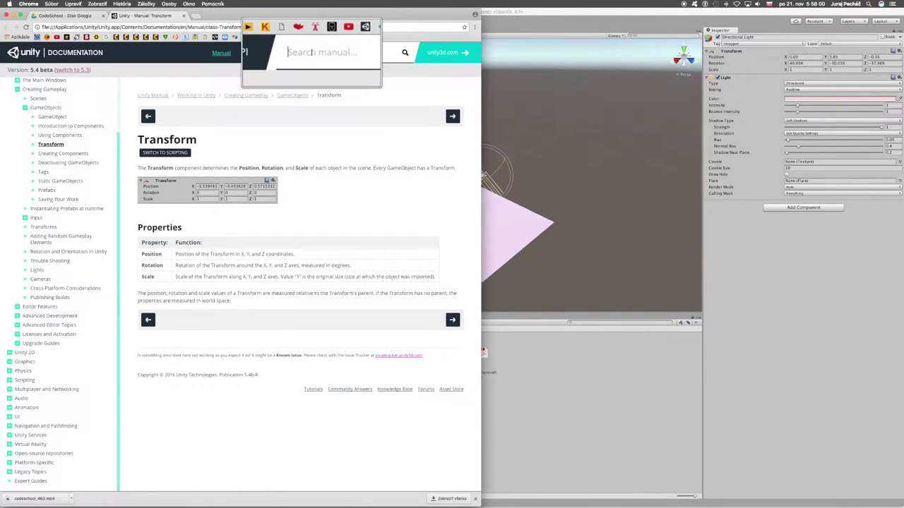
text(lig)
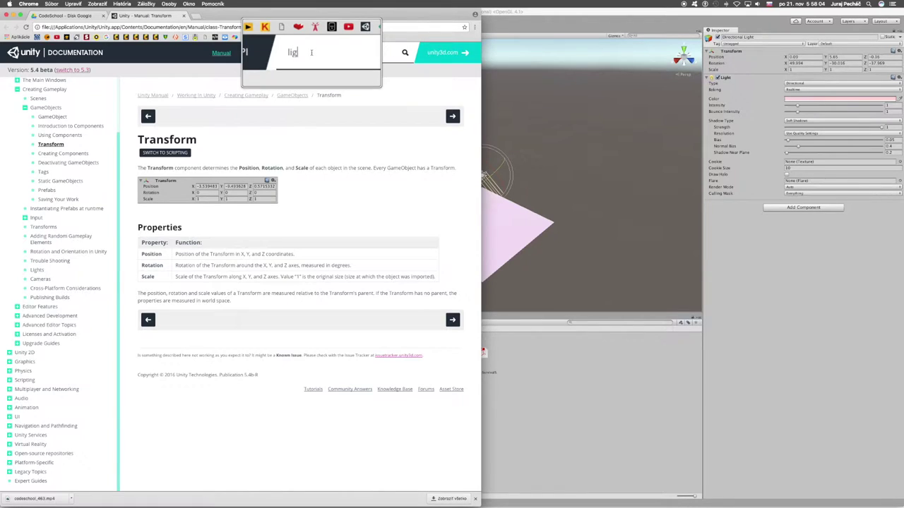
text(ht)
key(Return)
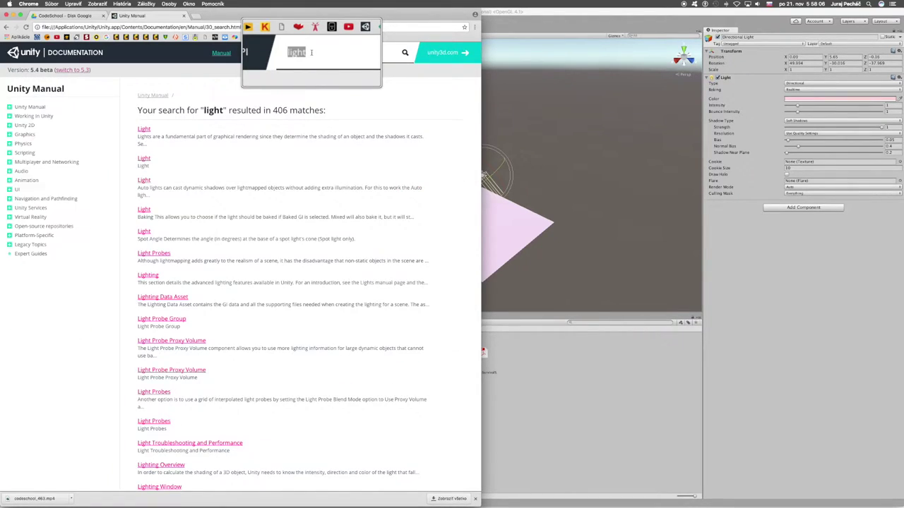
click(143, 129)
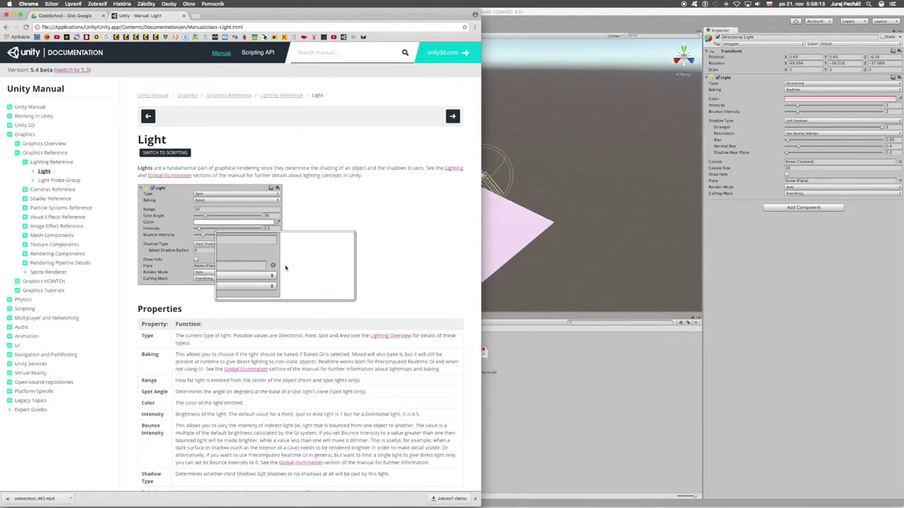
click(390, 335)
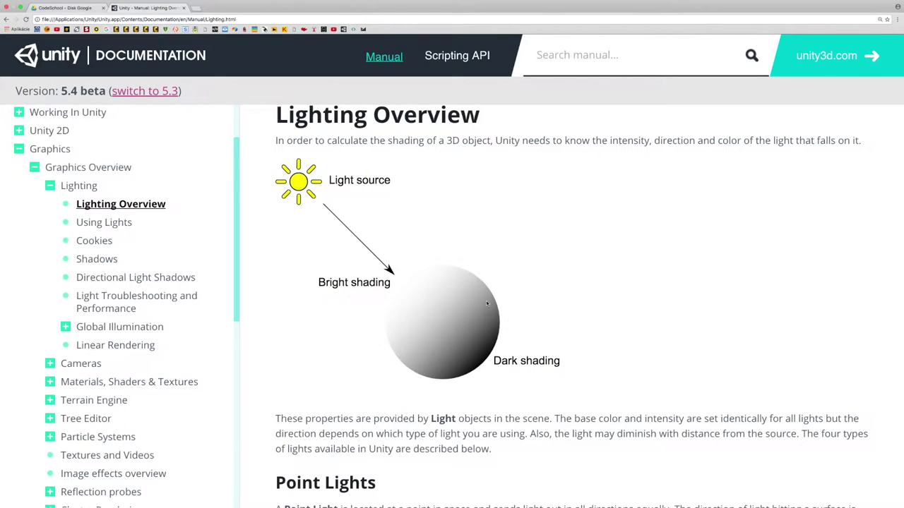
Scroll down the Lighting Overview past Point and Spot Lights to the Directional Lights example
scroll(631, 346, down, 2)
scroll(631, 346, down, 1)
scroll(632, 346, down, 3)
scroll(631, 346, down, 4)
scroll(631, 346, down, 1)
scroll(631, 346, down, 3)
scroll(631, 346, down, 6)
scroll(631, 346, down, 1)
scroll(631, 346, down, 2)
scroll(467, 275, down, 2)
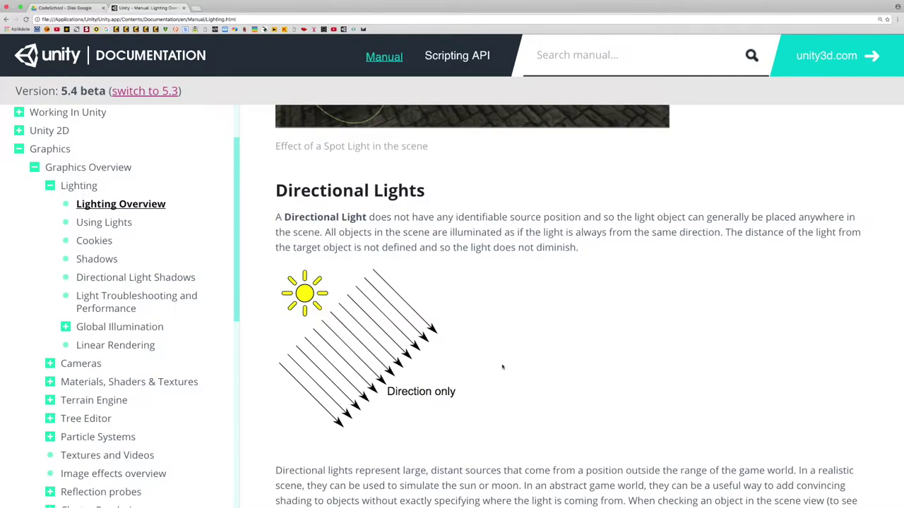
scroll(503, 366, down, 2)
scroll(522, 364, down, 2)
scroll(558, 359, down, 2)
scroll(599, 354, down, 2)
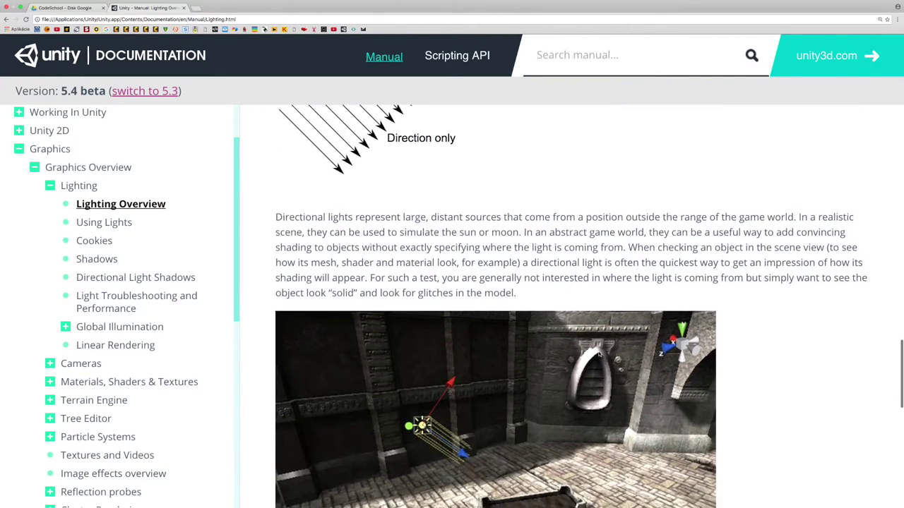
scroll(607, 355, down, 1)
scroll(636, 359, down, 3)
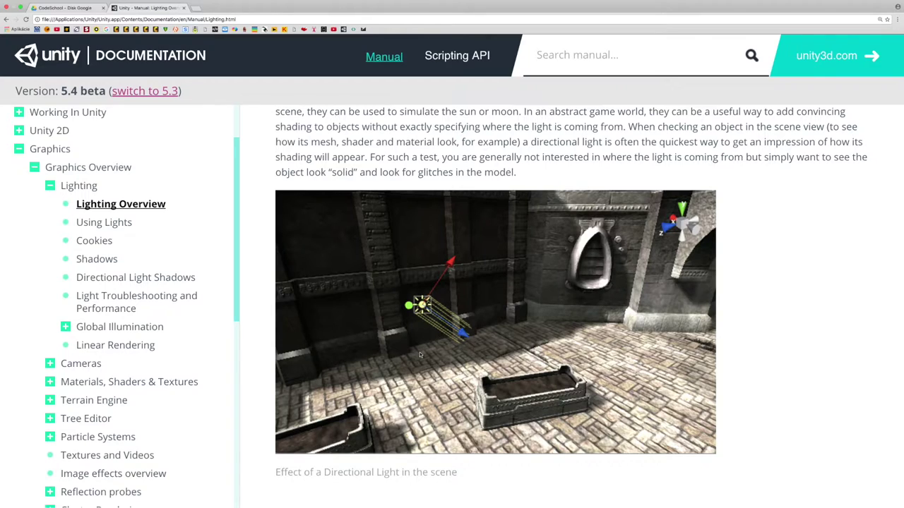
scroll(584, 349, up, 4)
Scroll back up to the Point Lights section and its example scene, then return to Unity
scroll(584, 348, up, 1)
scroll(584, 348, up, 3)
scroll(584, 349, up, 1)
scroll(584, 349, up, 2)
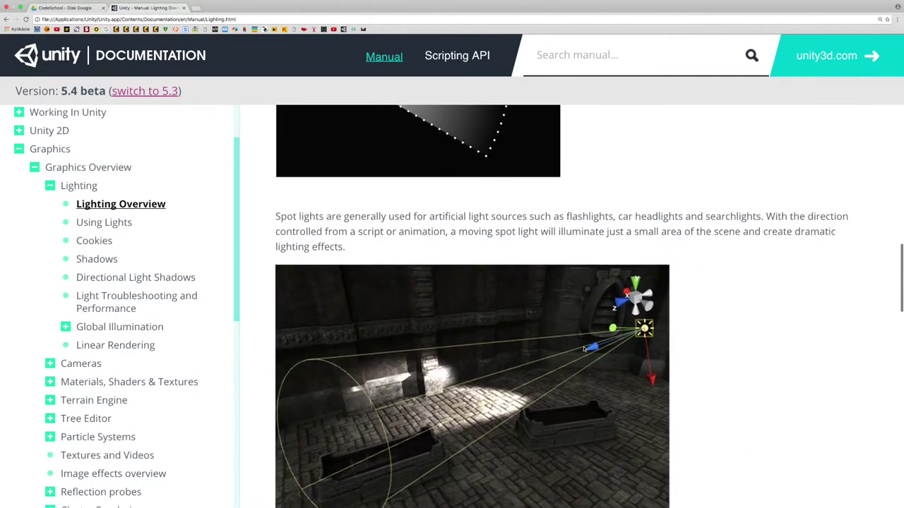
scroll(584, 348, up, 2)
scroll(584, 348, up, 2)
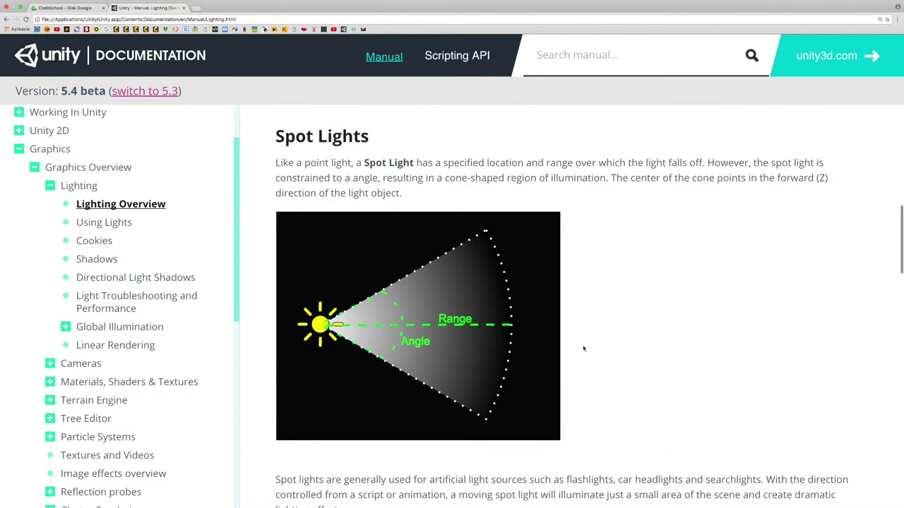
scroll(583, 347, up, 5)
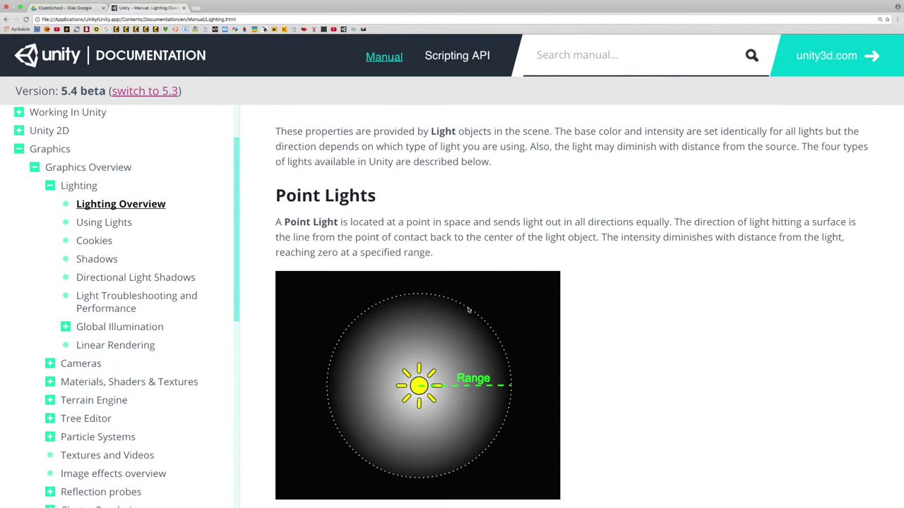
scroll(493, 341, down, 5)
scroll(492, 341, down, 5)
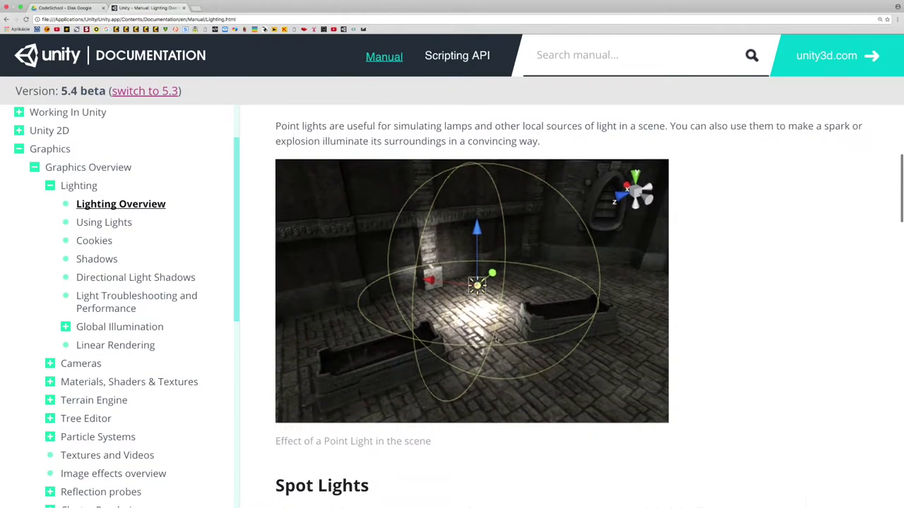
scroll(495, 337, up, 1)
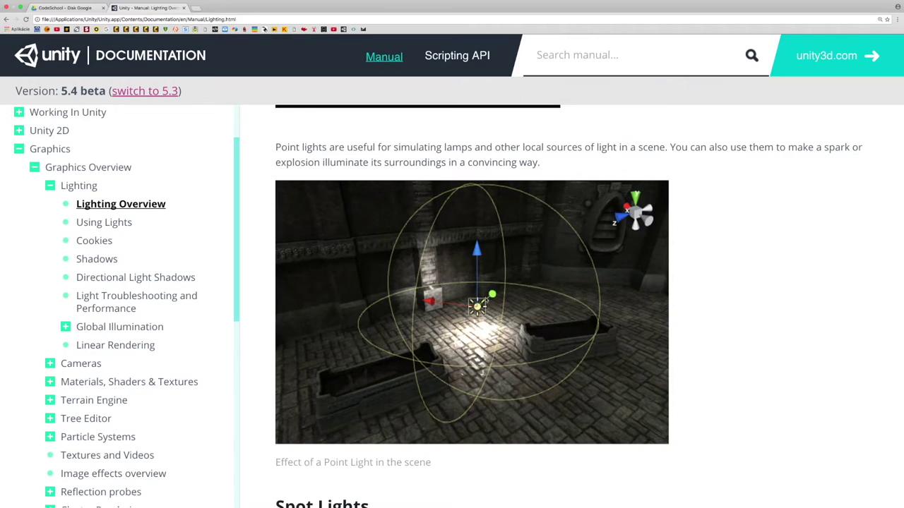
mouse_move(450, 505)
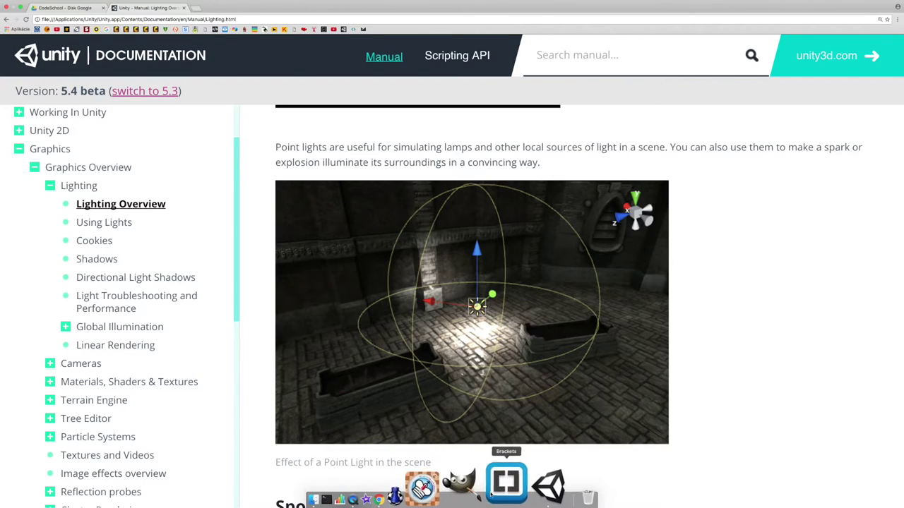
click(507, 495)
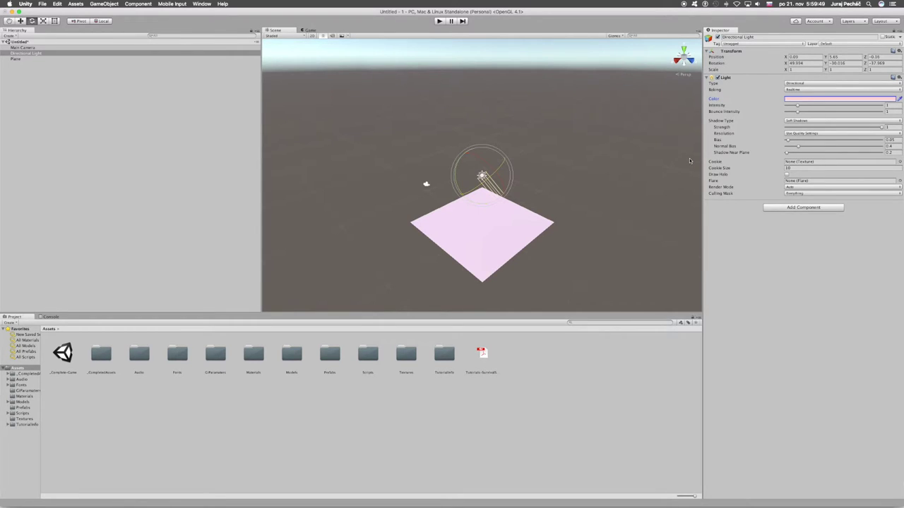
Scroll up the Hierarchy and bring up its menu for creating new scene objects
ctrl+scroll(682, 162, up, 3)
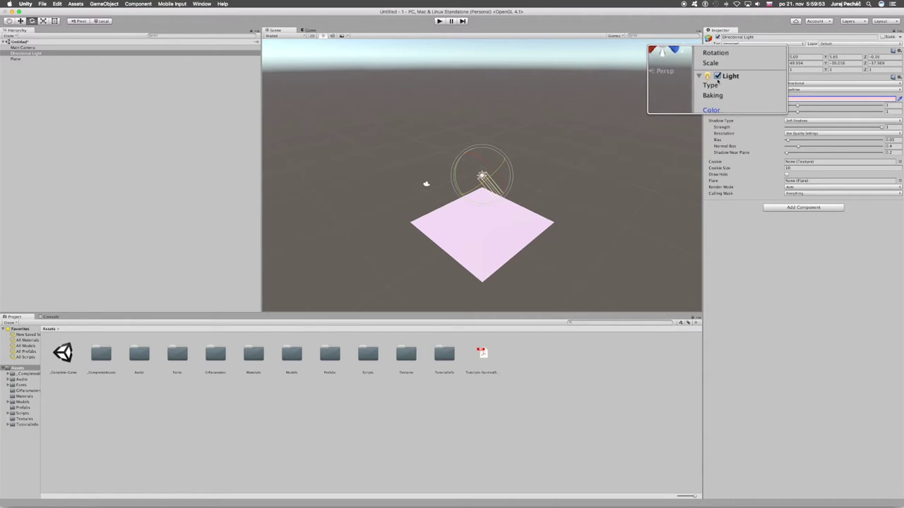
ctrl+scroll(717, 79, up, 2)
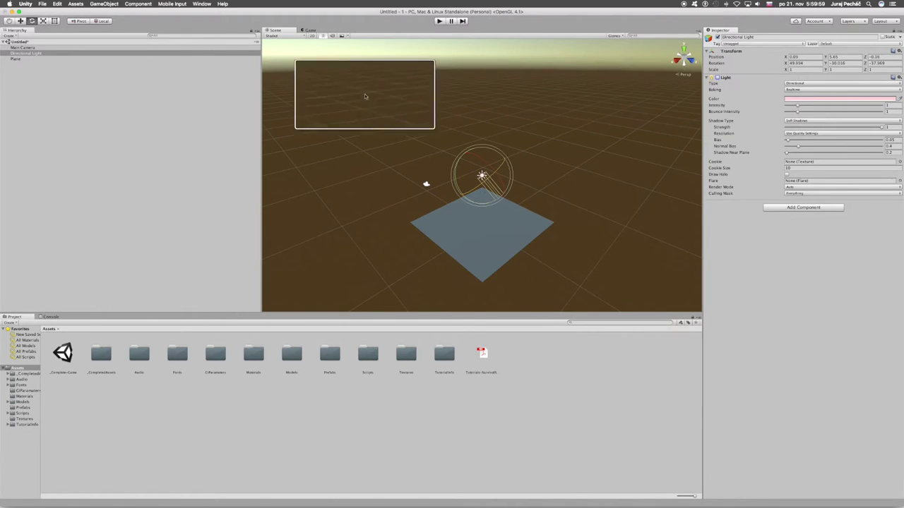
right_click(75, 99)
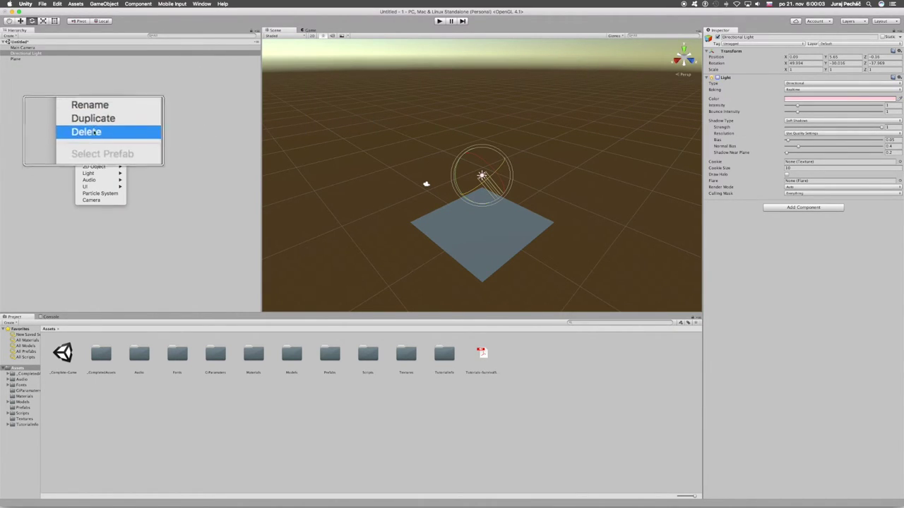
Add a Point Light under the Directional Light and set its colour to bright blue
mouse_move(106, 172)
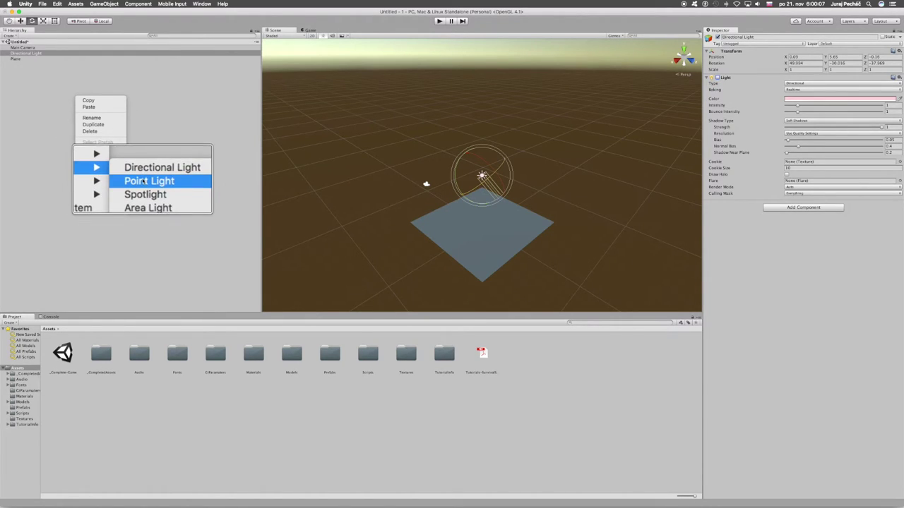
click(143, 181)
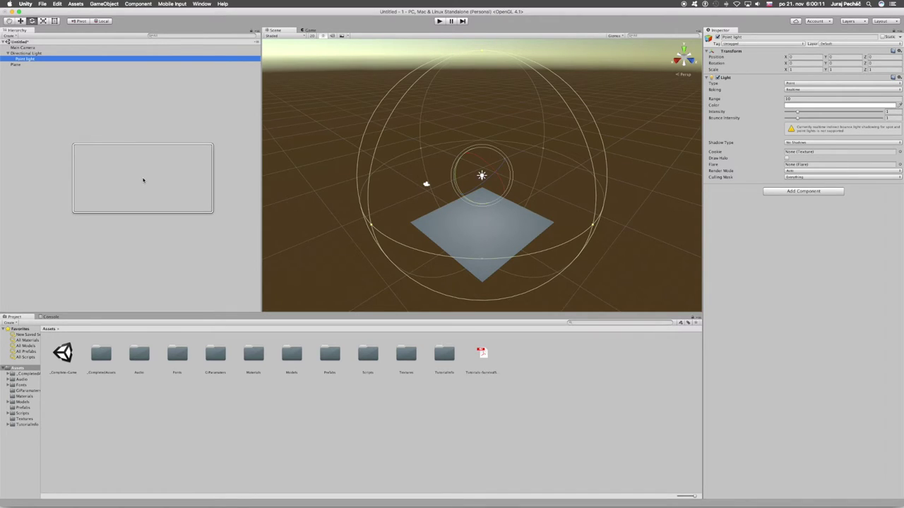
click(791, 106)
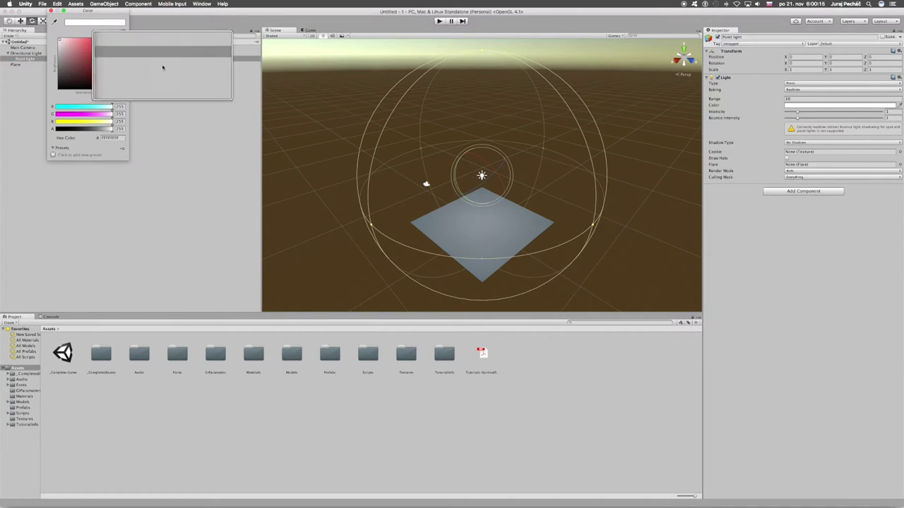
click(115, 51)
click(102, 40)
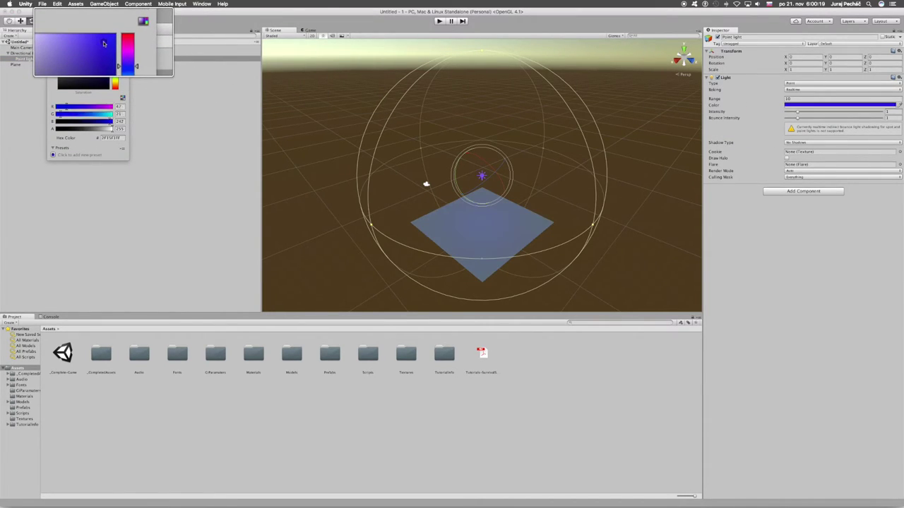
click(75, 37)
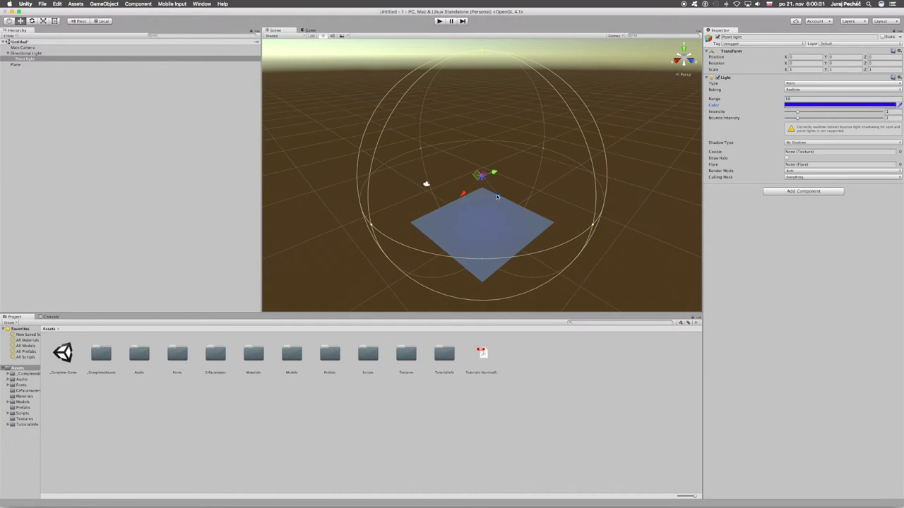
Drag the blue point light along its Z axis until it casts a blue glow on the plane
drag(498, 197, 530, 234)
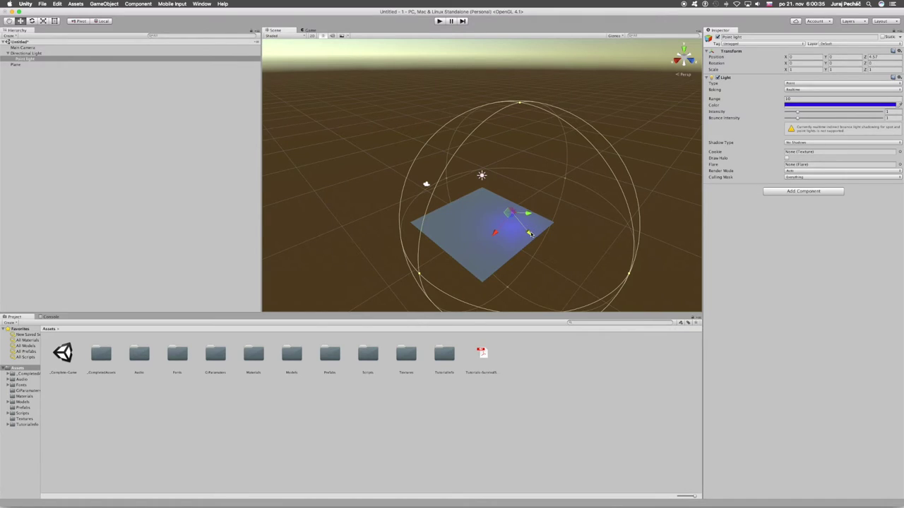
drag(537, 238, 536, 237)
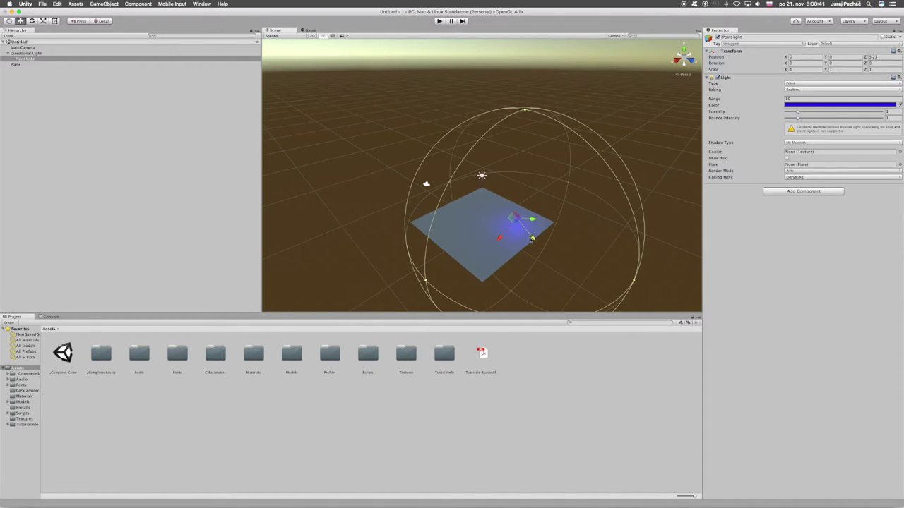
mouse_move(534, 240)
mouse_down()
mouse_move(505, 192)
mouse_move(469, 164)
mouse_move(540, 235)
mouse_move(538, 228)
mouse_up()
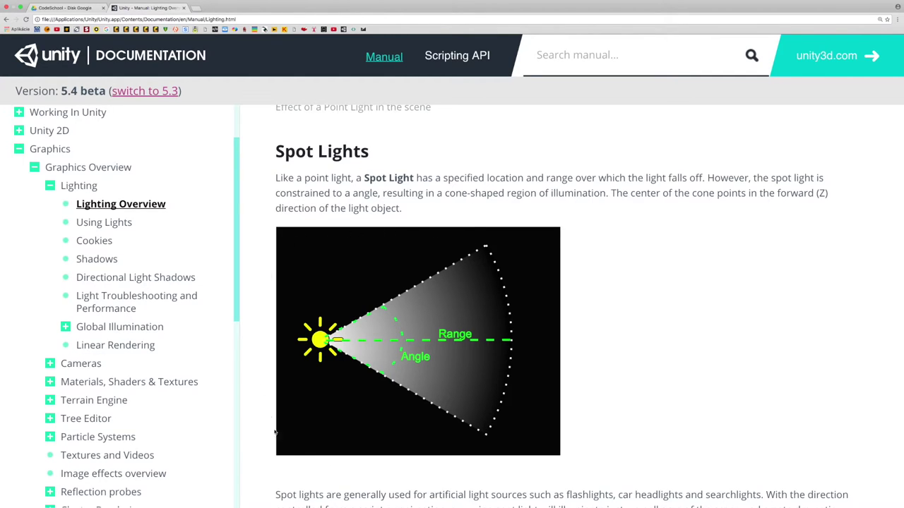
scroll(544, 307, up, 3)
scroll(543, 307, up, 3)
scroll(544, 306, up, 2)
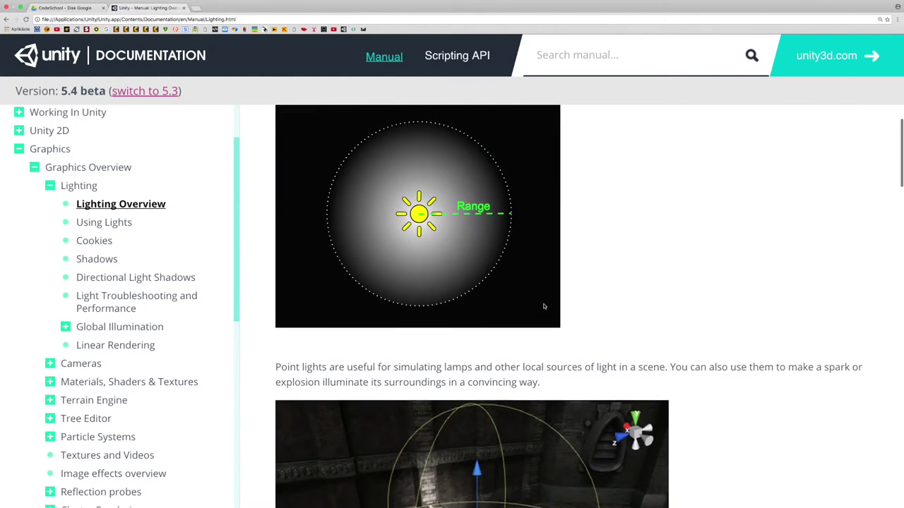
scroll(543, 306, up, 1)
scroll(492, 284, up, 3)
scroll(353, 402, up, 1)
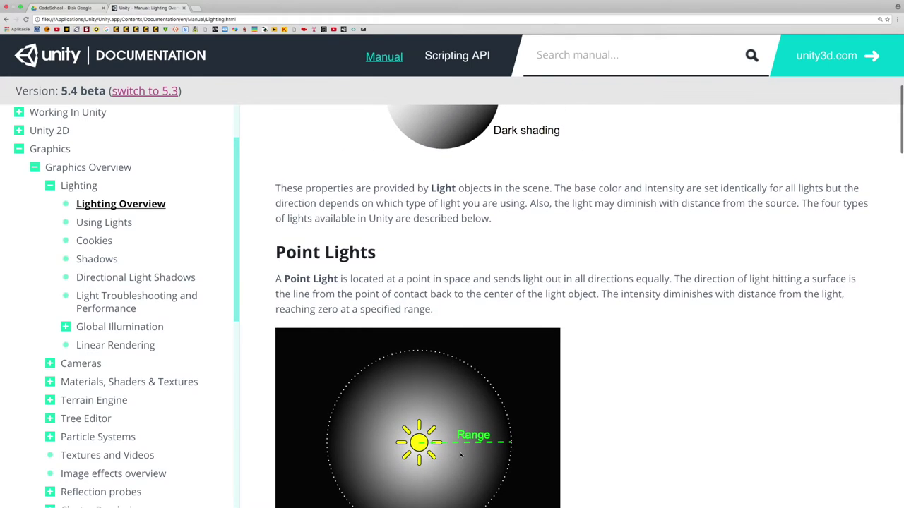
scroll(460, 456, down, 3)
scroll(460, 456, down, 3)
scroll(461, 456, down, 3)
scroll(461, 454, down, 3)
scroll(462, 454, down, 5)
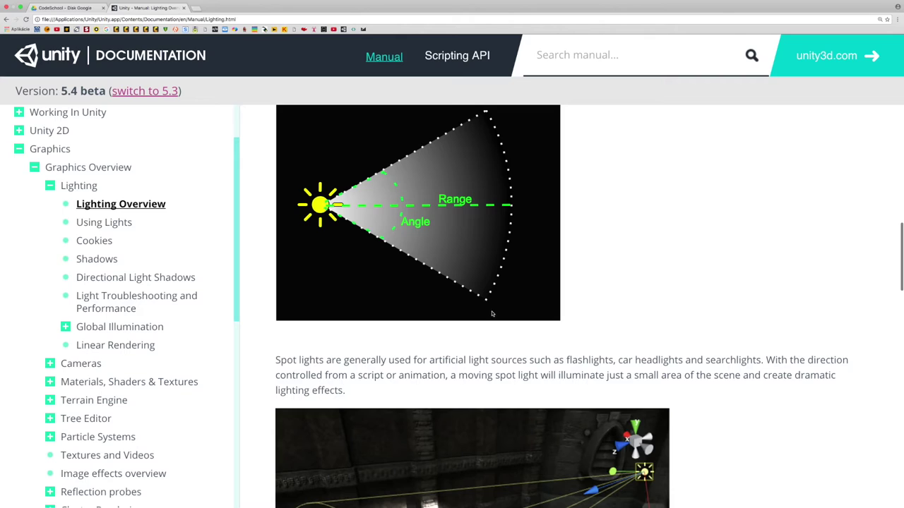
scroll(452, 252, down, 3)
scroll(453, 253, down, 2)
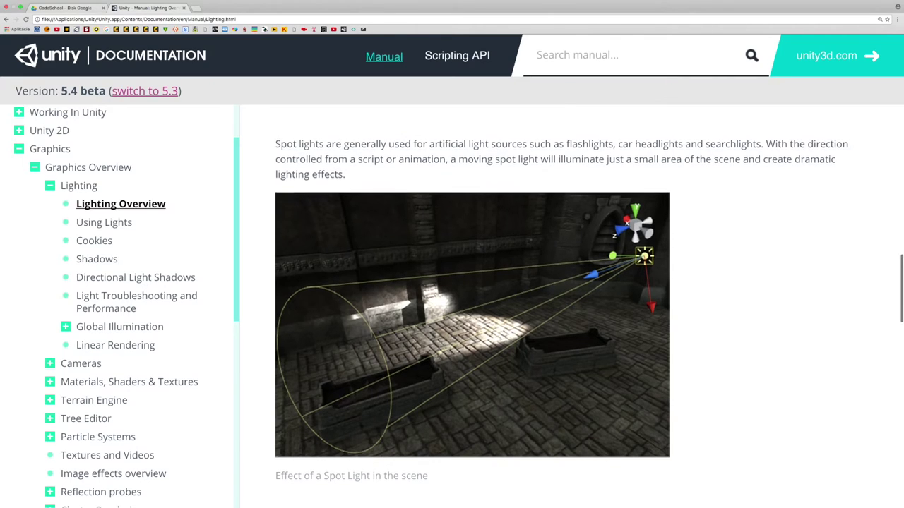
scroll(586, 303, down, 2)
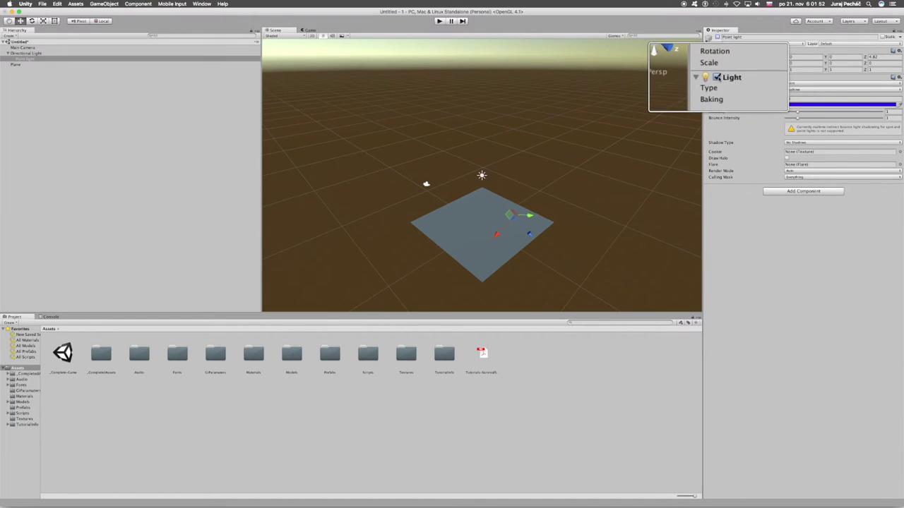
Add a Spotlight to the scene from the Hierarchy's Light menu
right_click(718, 78)
click(717, 78)
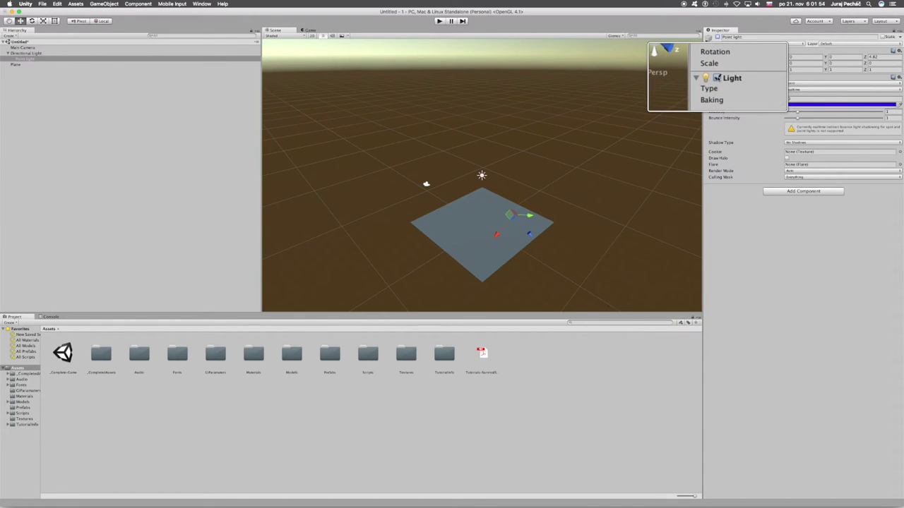
right_click(73, 110)
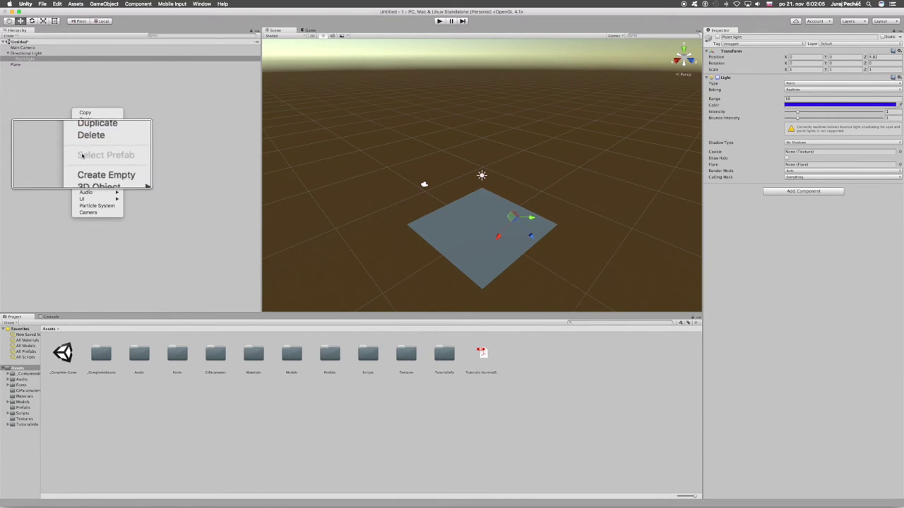
mouse_move(84, 175)
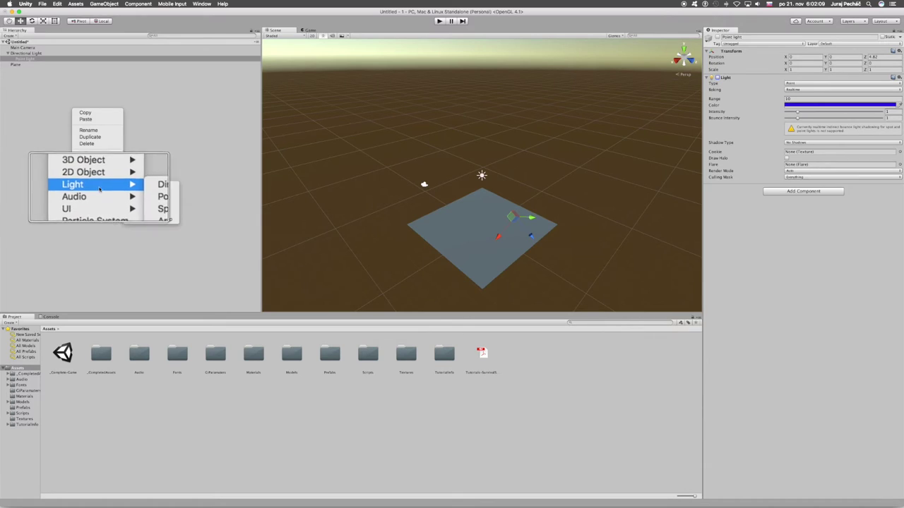
click(139, 200)
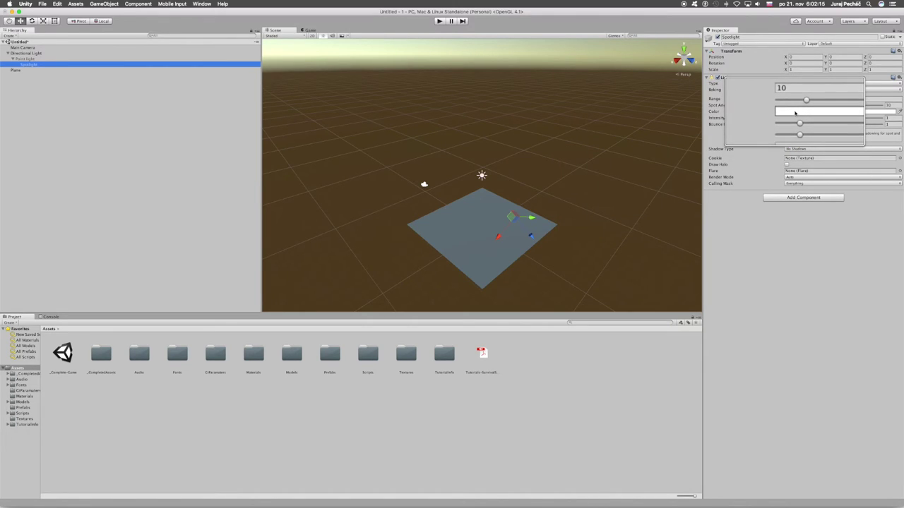
Set the Spotlight's colour to bright green (15, 251, 36)
click(792, 111)
mouse_move(118, 80)
mouse_down()
mouse_move(118, 57)
mouse_move(104, 41)
mouse_up()
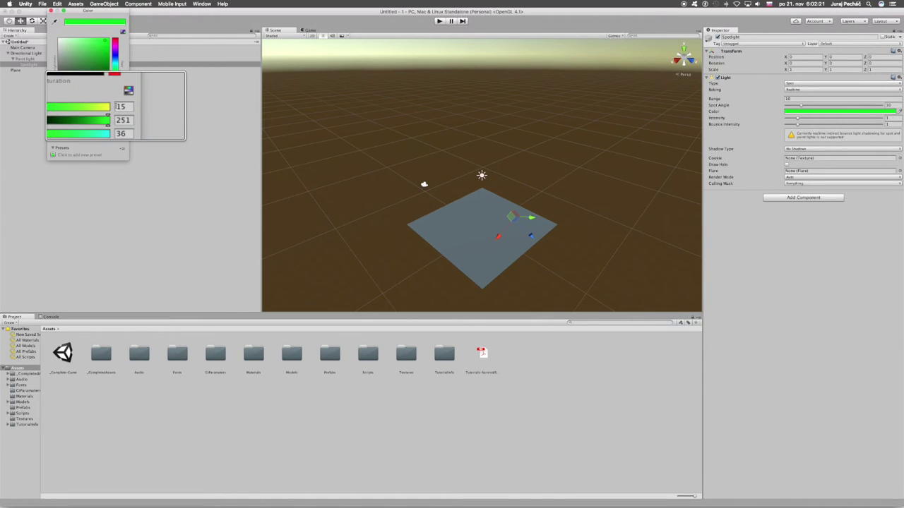
click(50, 10)
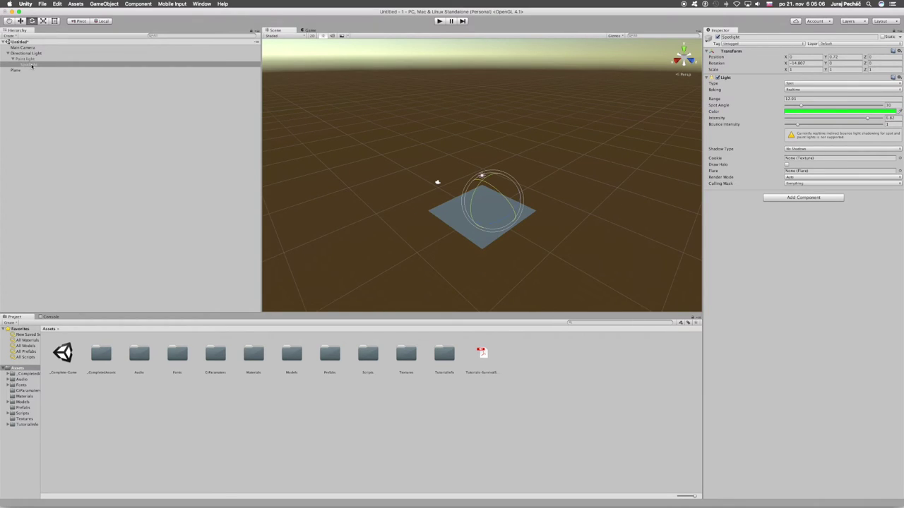
Move the Spotlight to the Hierarchy root and place it at Y 1.32, Z -6.04 above the plane
drag(31, 66, 9, 84)
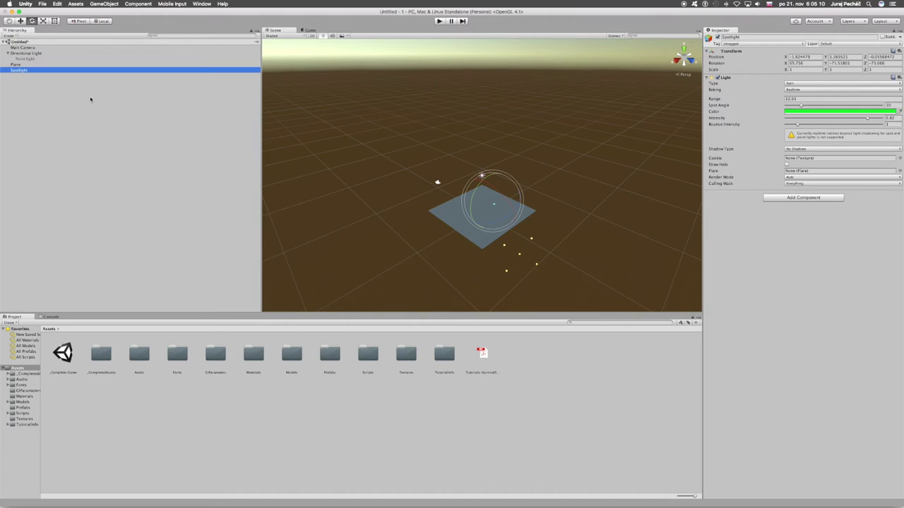
click(491, 181)
key(w)
drag(484, 191, 483, 177)
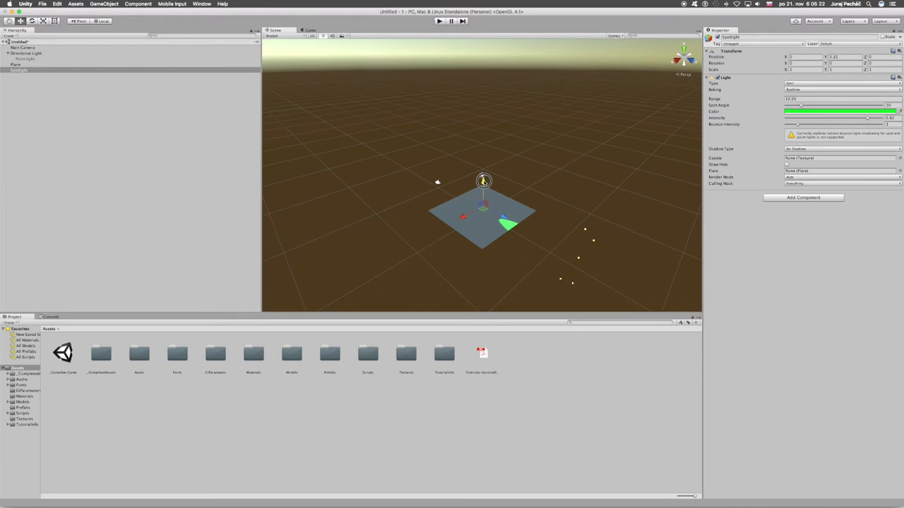
drag(505, 217, 464, 205)
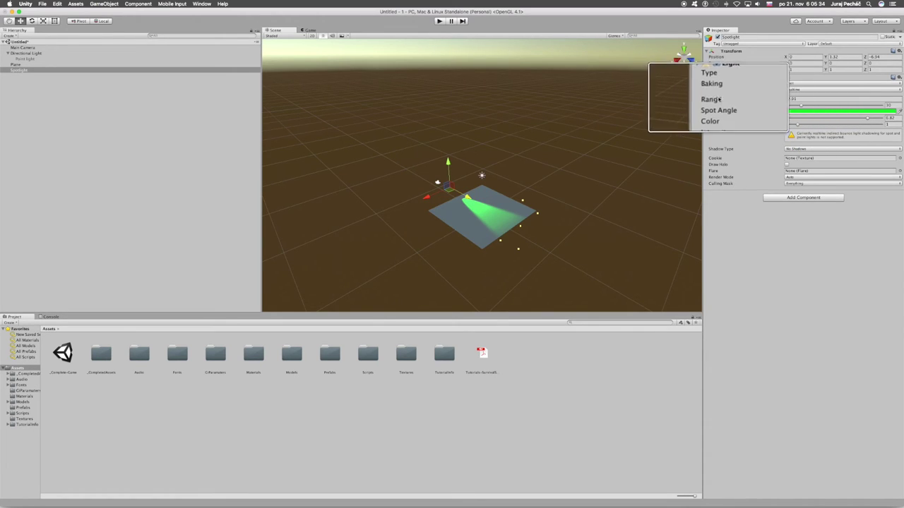
Set the Spotlight range to 12.01 and its intensity to 7.64
drag(716, 99, 705, 99)
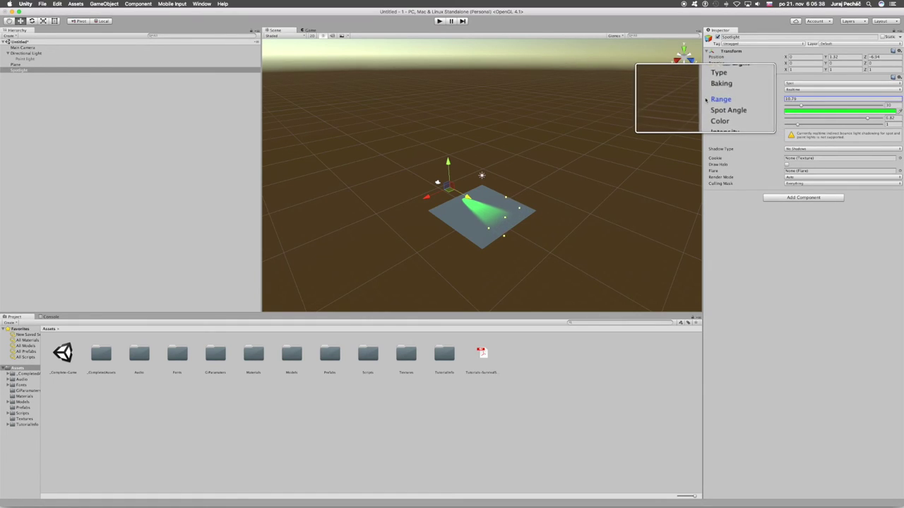
mouse_move(706, 100)
mouse_down()
mouse_move(714, 100)
mouse_move(705, 101)
mouse_up()
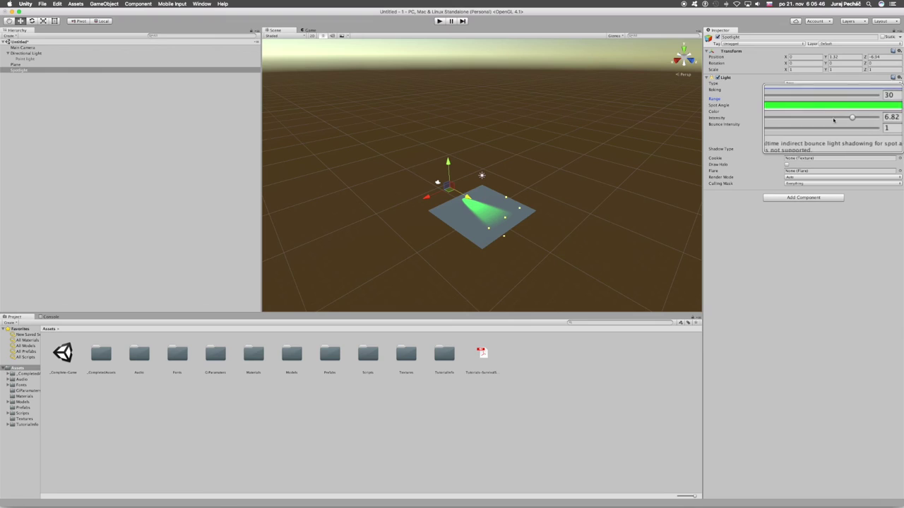
drag(852, 117, 833, 119)
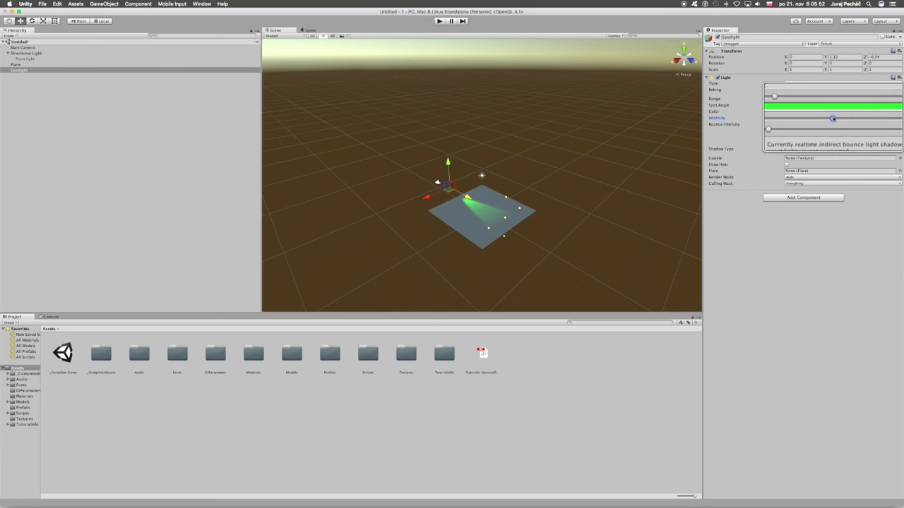
drag(834, 119, 858, 119)
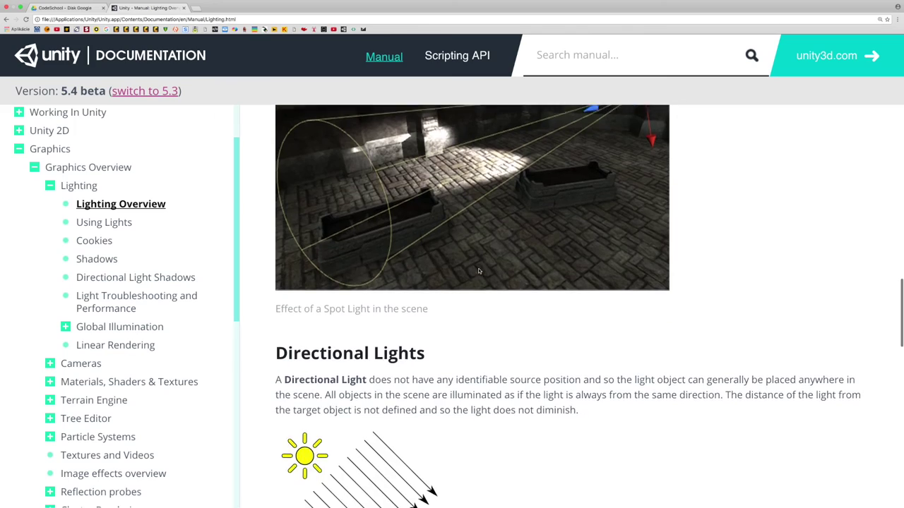
Scroll the manual to the Area Lights section and highlight the word 'baked'
scroll(479, 271, down, 3)
scroll(479, 271, down, 5)
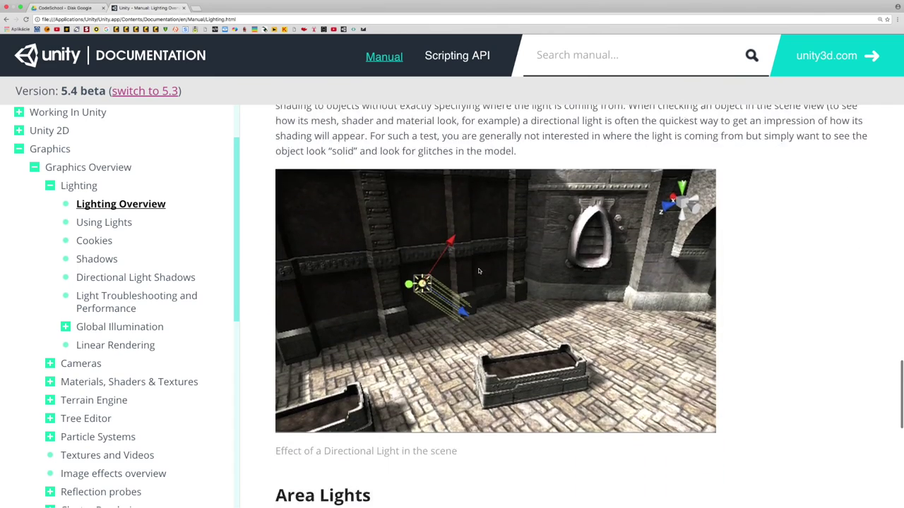
scroll(479, 271, down, 5)
scroll(479, 271, down, 1)
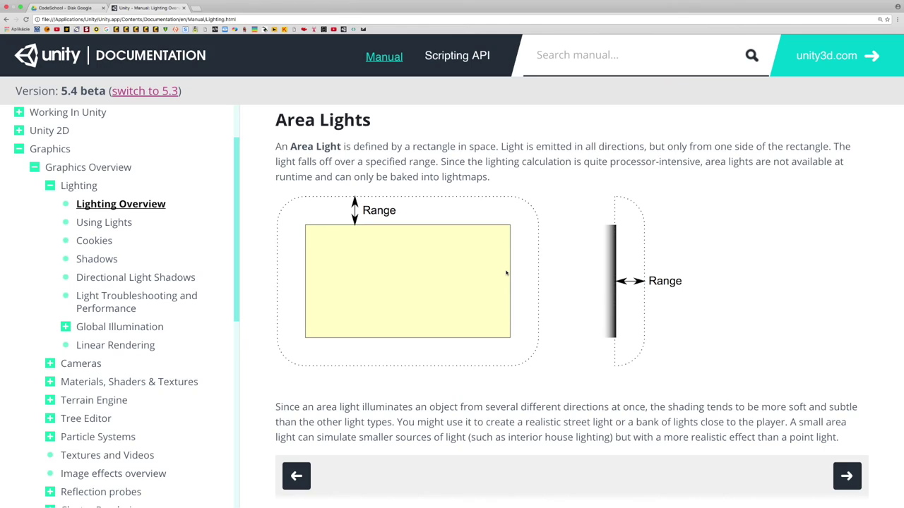
drag(391, 176, 410, 177)
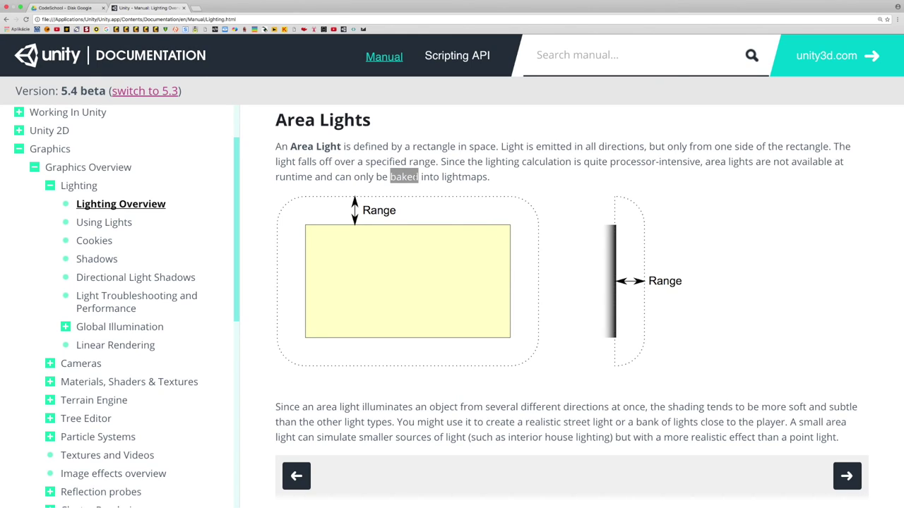